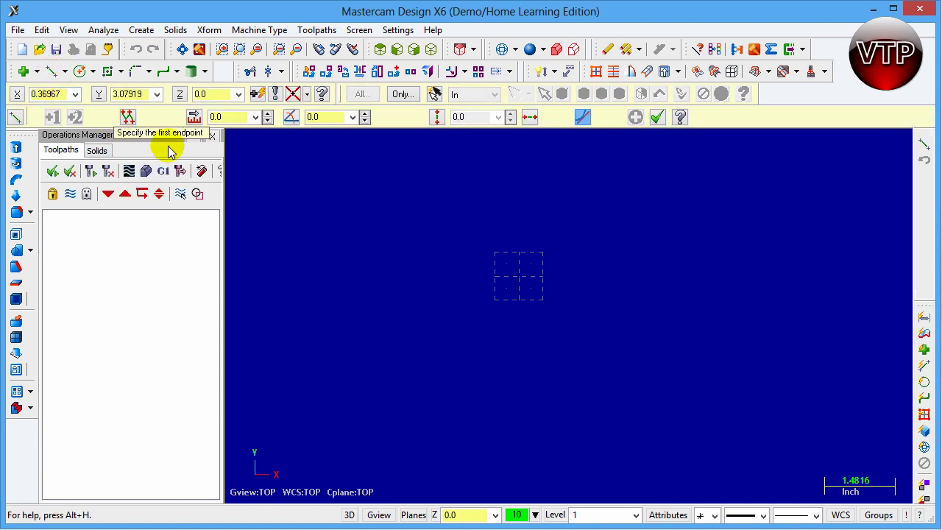
# - Place the first endpoint of the line at the origin, X 0, Y 0, Z 0
pyautogui.click(258, 94)
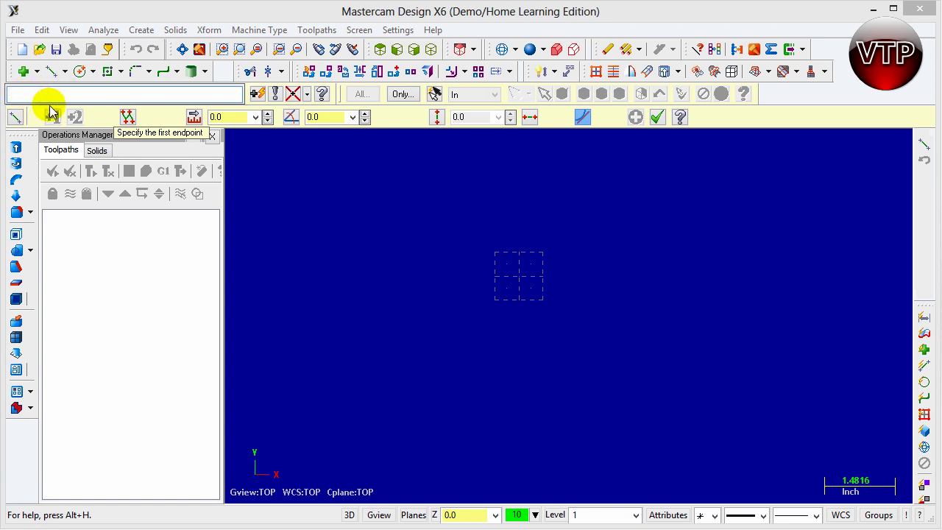
pyautogui.press('Escape')
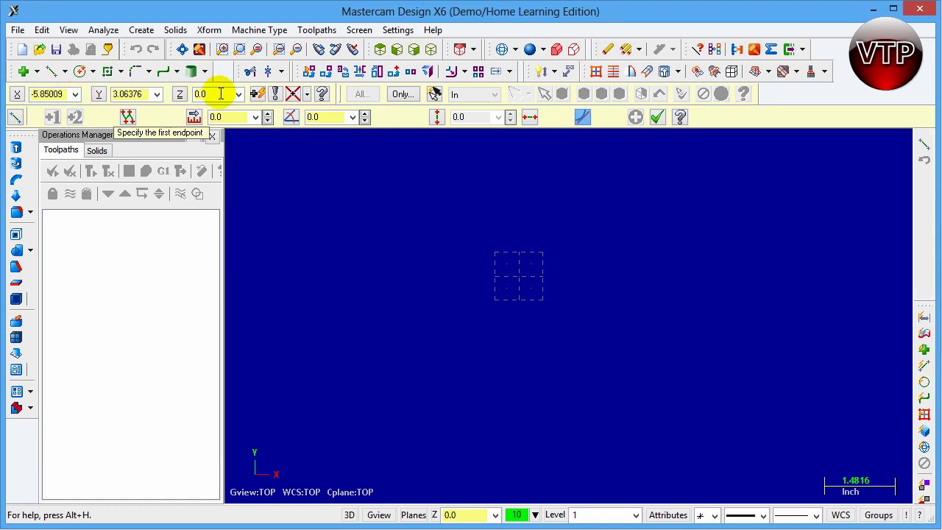
pyautogui.click(50, 95)
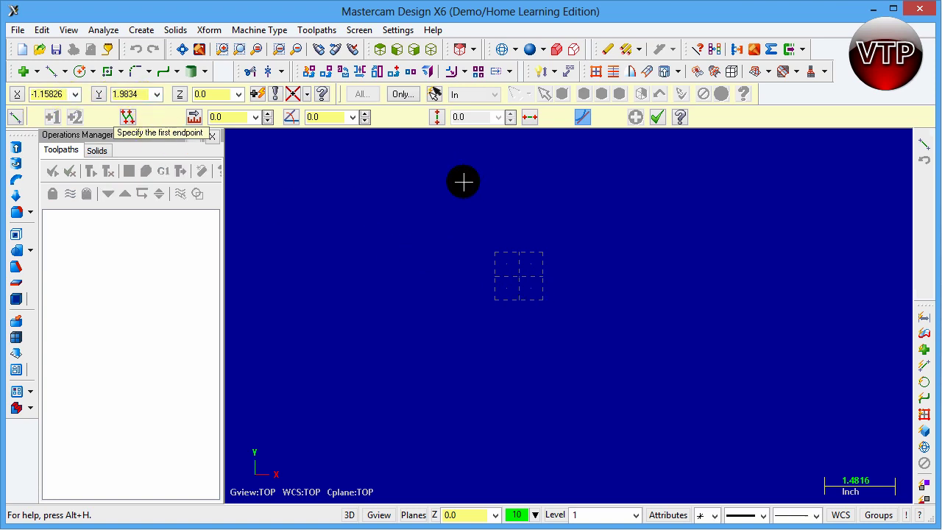
pyautogui.click(59, 92)
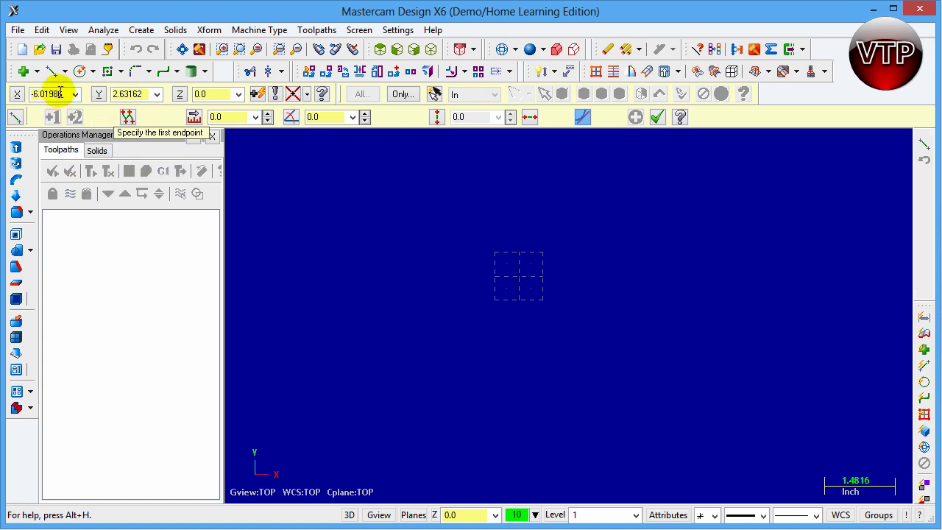
pyautogui.doubleClick(59, 92)
pyautogui.write('0')
pyautogui.press('Tab')
pyautogui.write('0')
pyautogui.press('Tab')
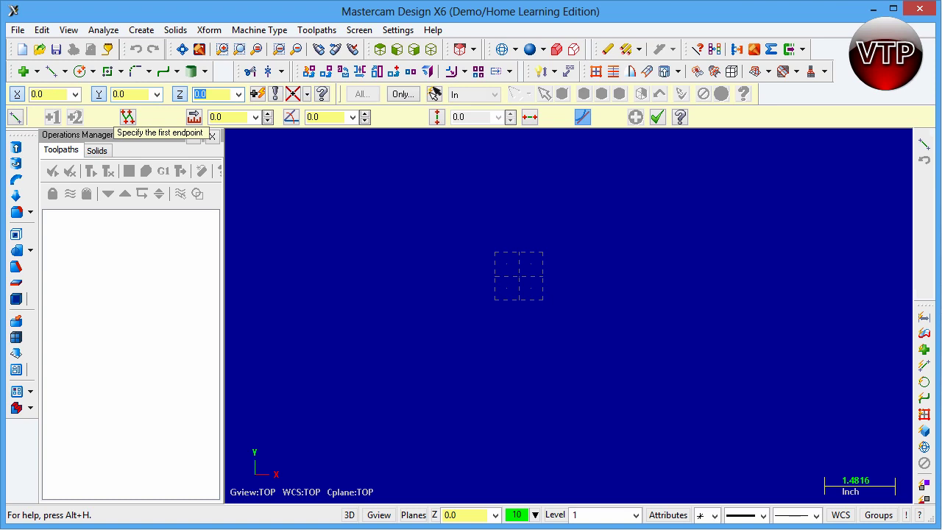
pyautogui.press('Return')
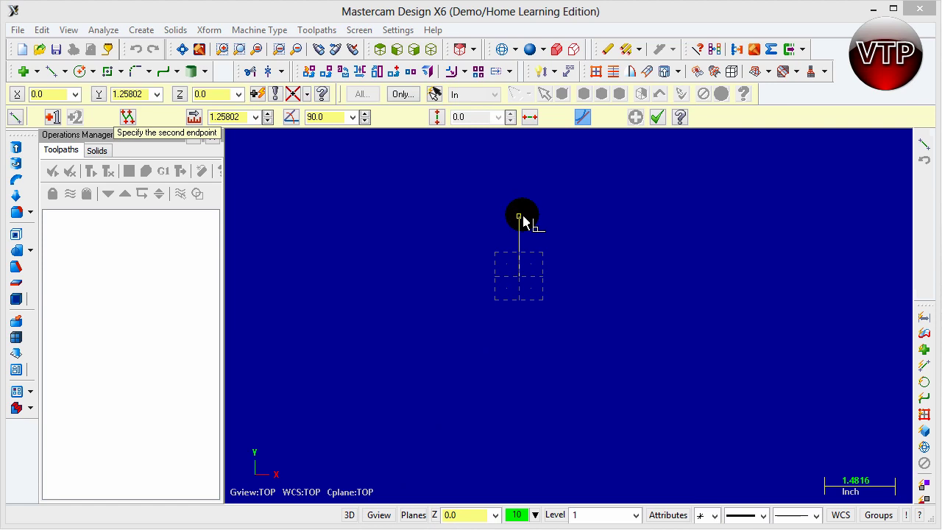
# - Try the vertical and horizontal constraints on the line being drawn from the origin, leaving both switched off
pyautogui.click(437, 118)
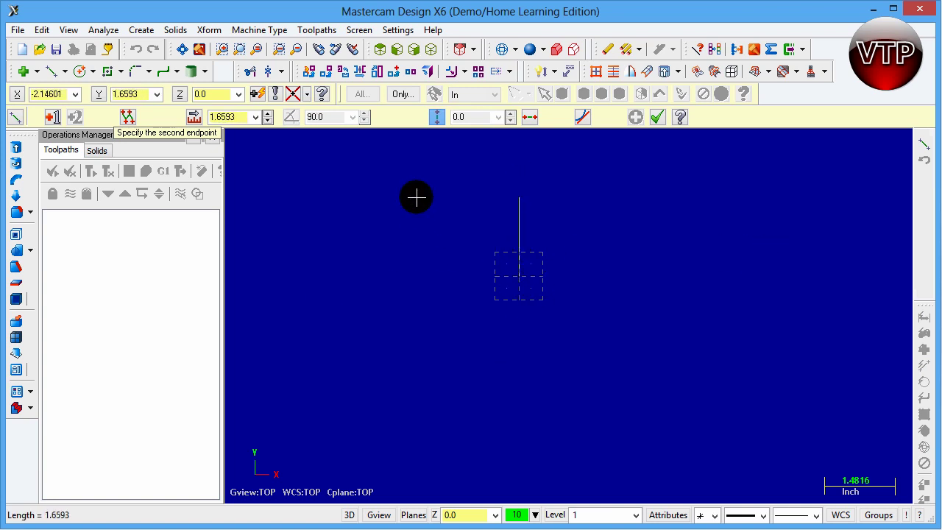
pyautogui.click(530, 118)
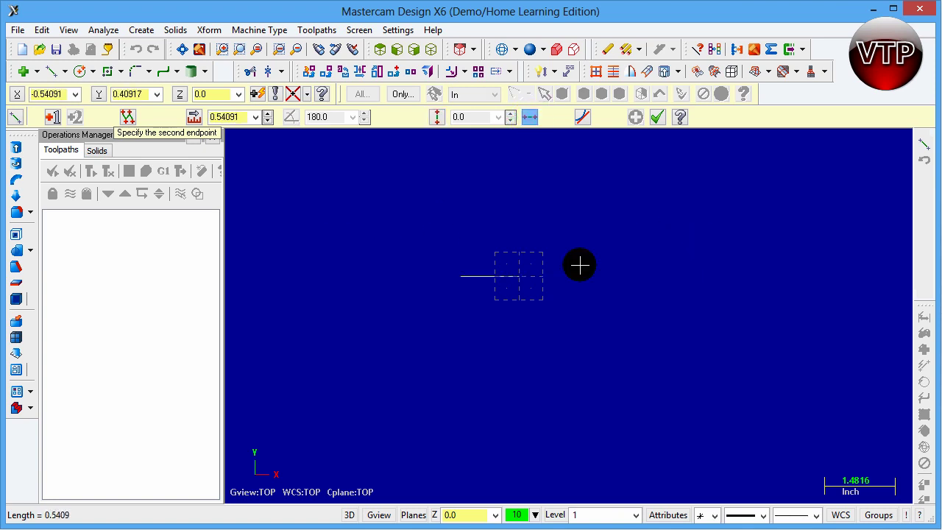
pyautogui.click(530, 118)
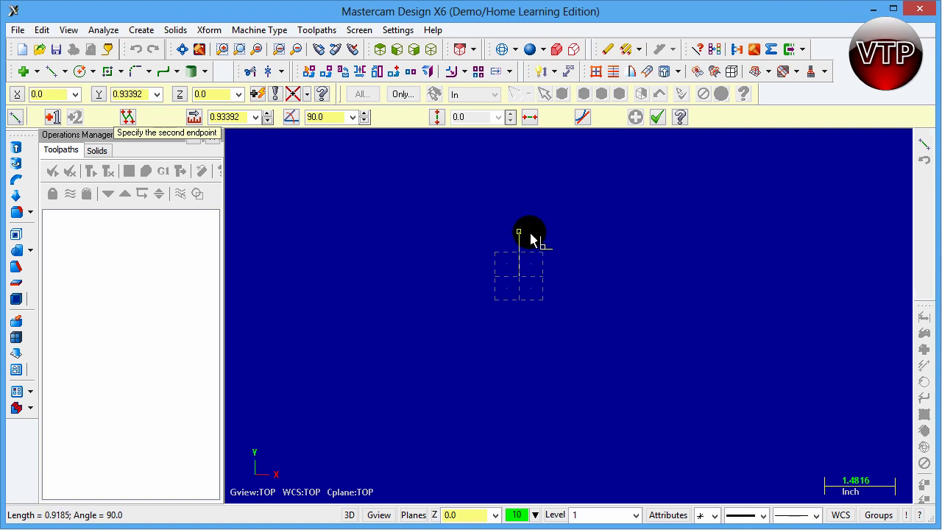
# - Finish the vertical line from the origin by placing its second endpoint at X 0, Y 3, Z 0
pyautogui.click(66, 95)
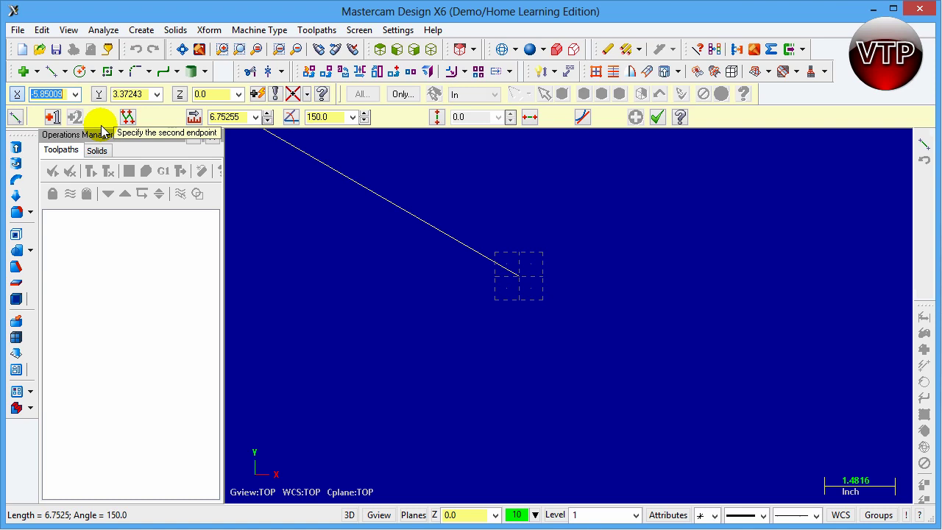
pyautogui.write('0')
pyautogui.press('Tab')
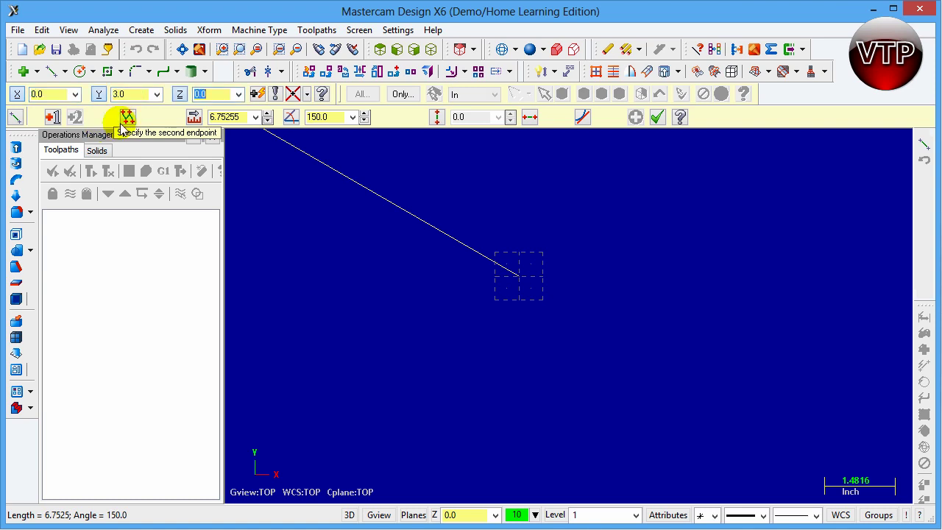
pyautogui.press('Return')
pyautogui.scroll(-2, 515, 179)
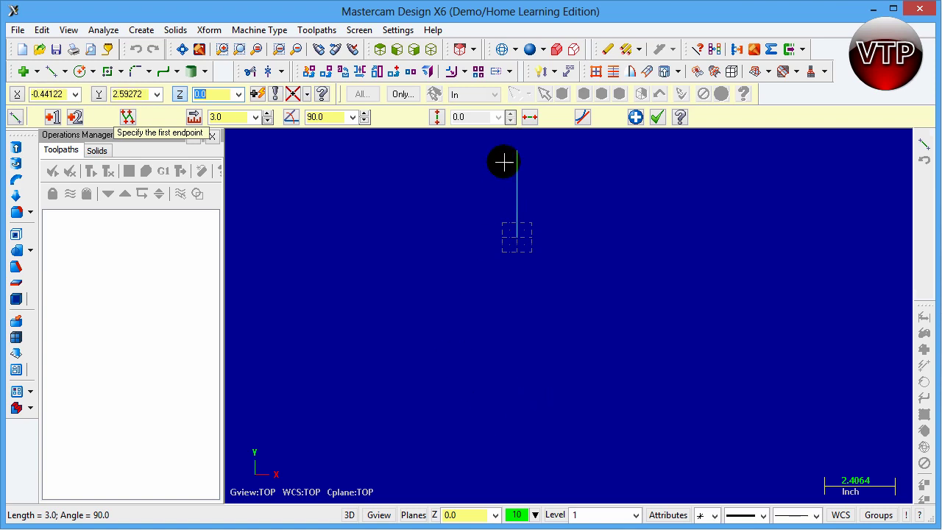
# - Draw a horizontal line from X 0, Y 3 to X -5, Y 3
pyautogui.click(50, 97)
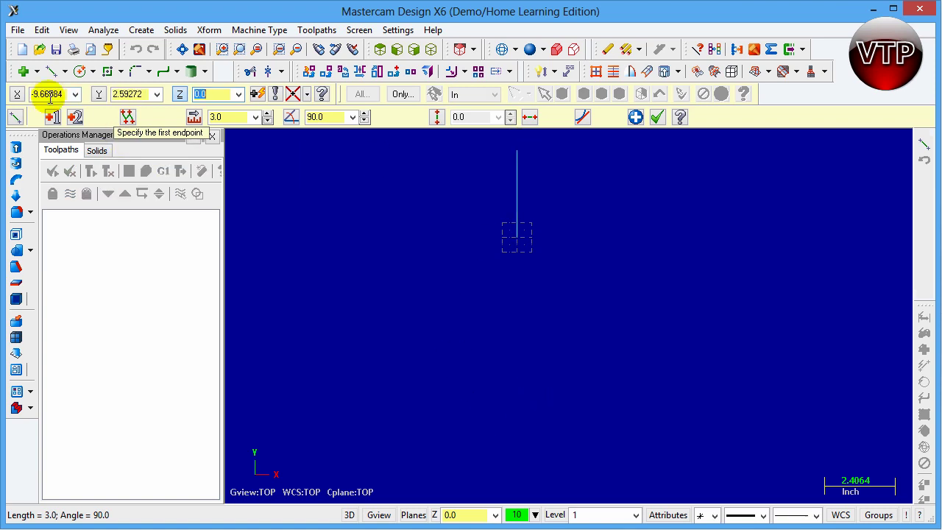
pyautogui.click(50, 93)
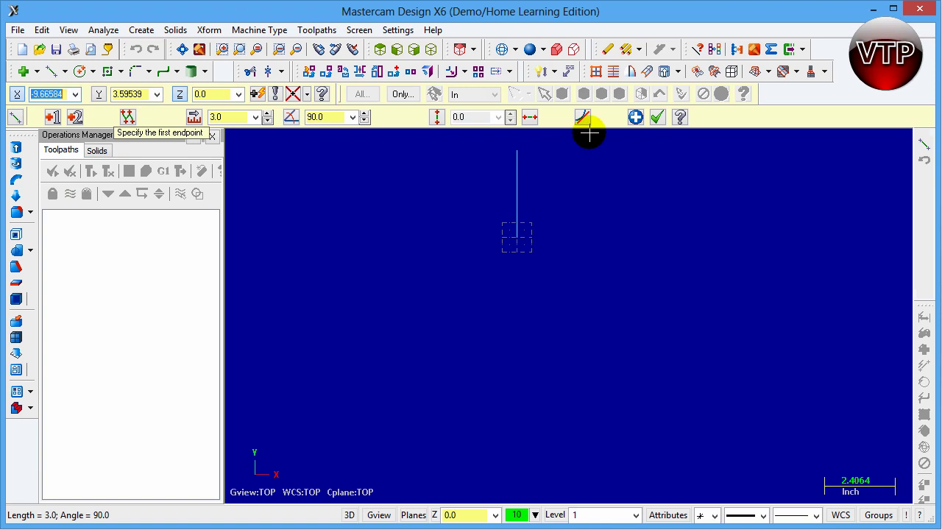
pyautogui.write('0')
pyautogui.press('Tab')
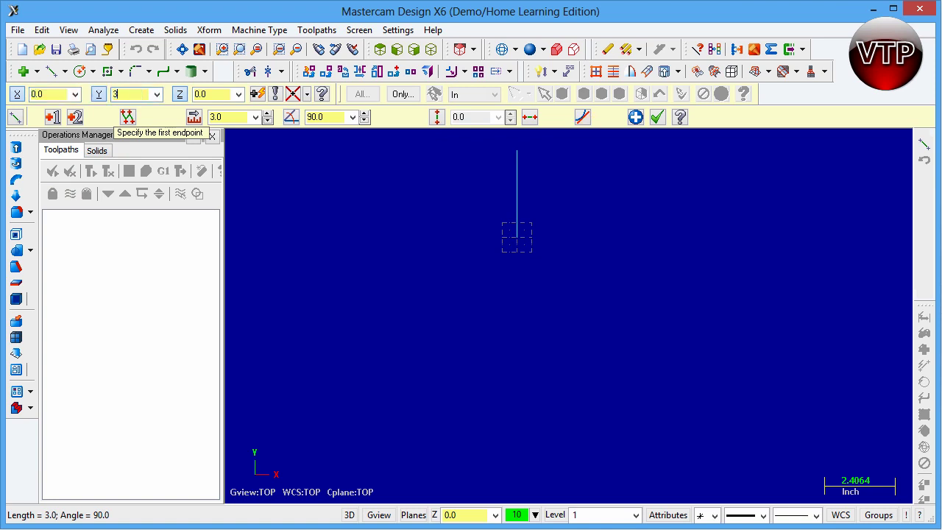
pyautogui.write('3')
pyautogui.press('Return')
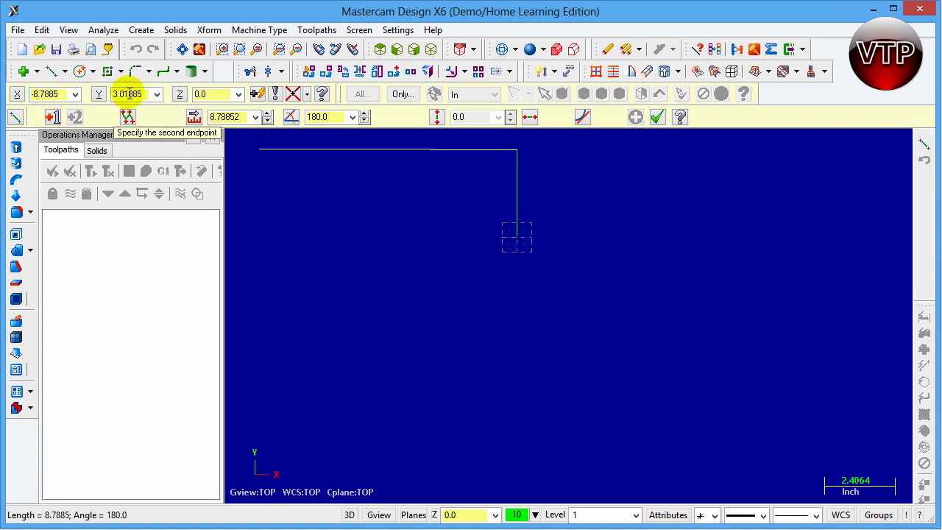
pyautogui.click(257, 93)
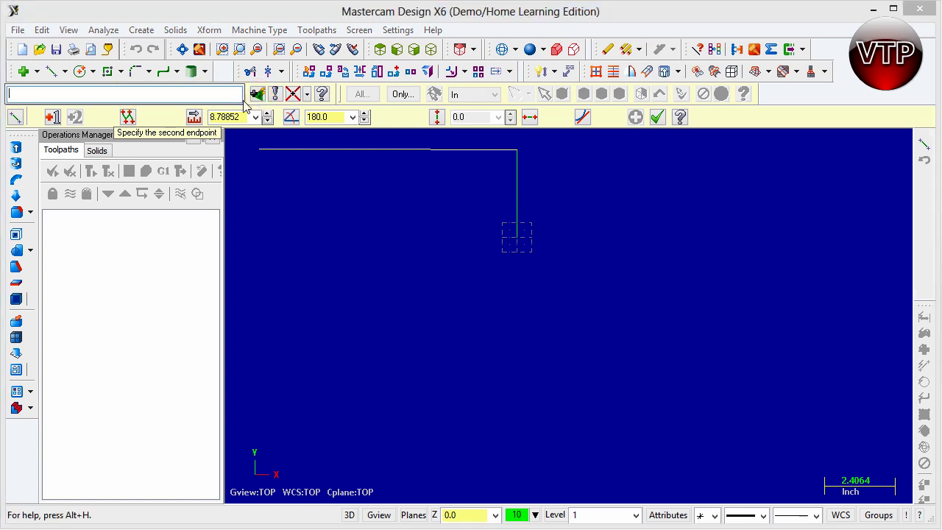
pyautogui.write('-5, 3')
pyautogui.press('Return')
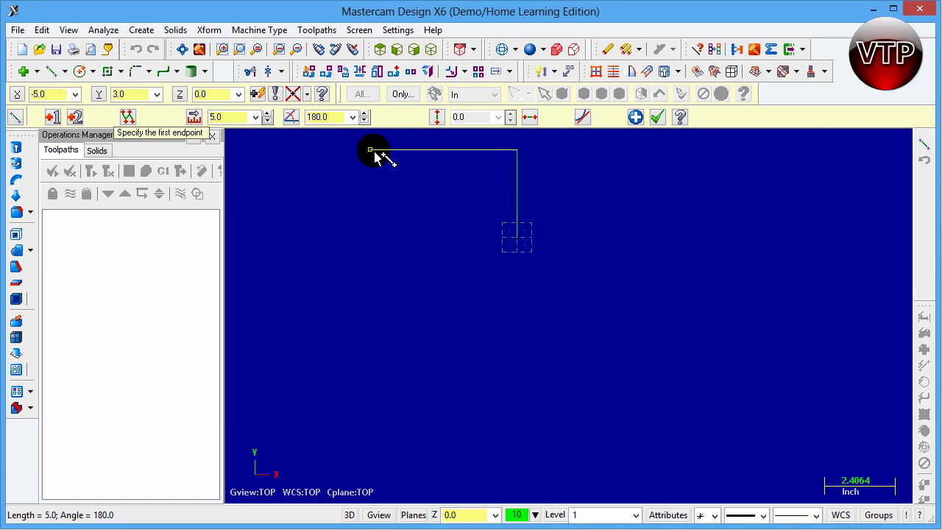
# - Draw a line from X -5, Y 3 with a length of 3 inches at an angle of 270 degrees
pyautogui.click(256, 98)
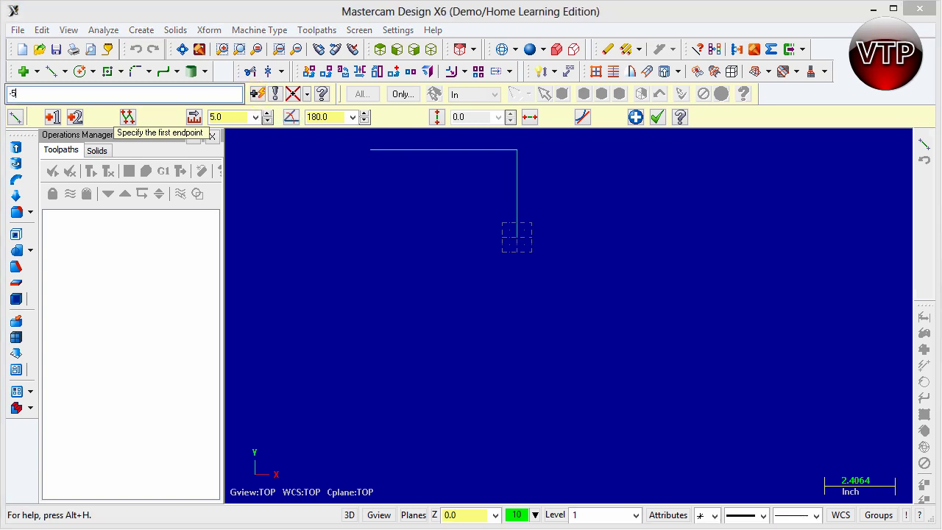
pyautogui.press('Return')
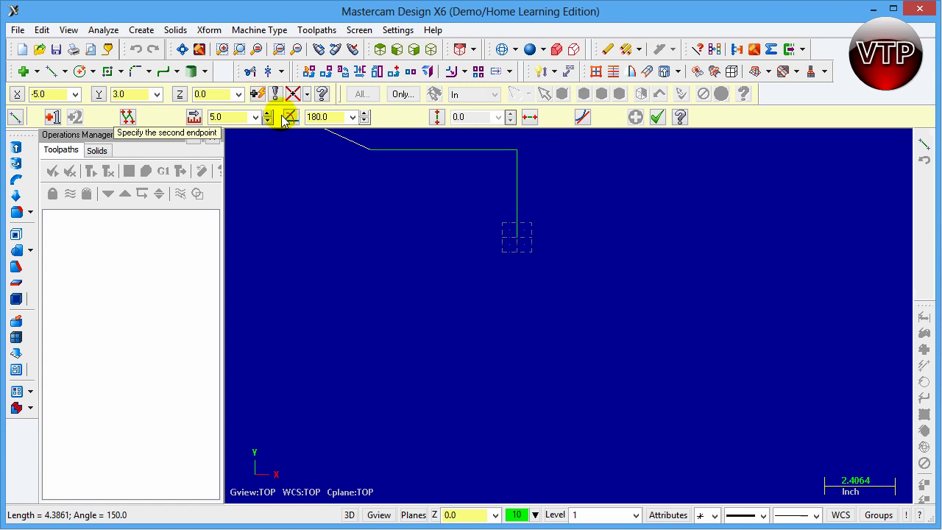
pyautogui.click(370, 151)
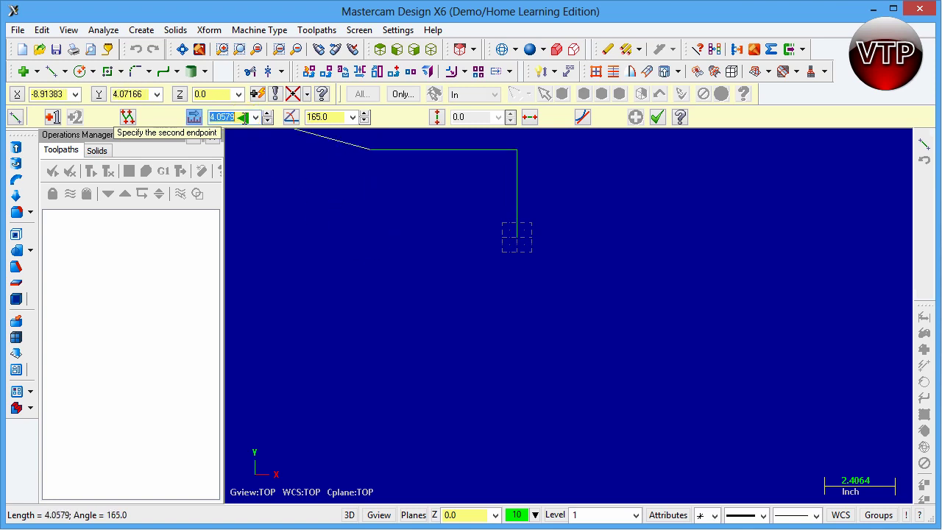
pyautogui.click(304, 151)
pyautogui.write('3')
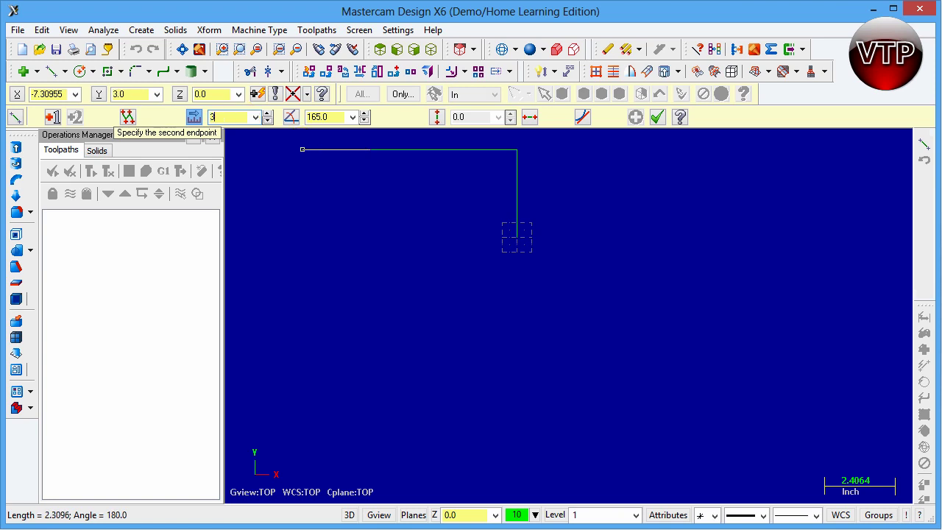
pyautogui.press('Tab')
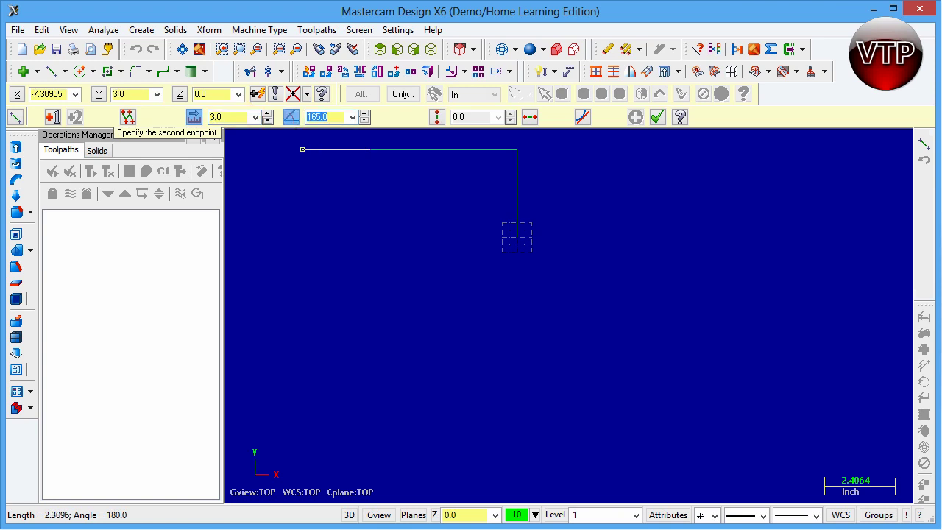
pyautogui.write('270')
pyautogui.click(302, 144)
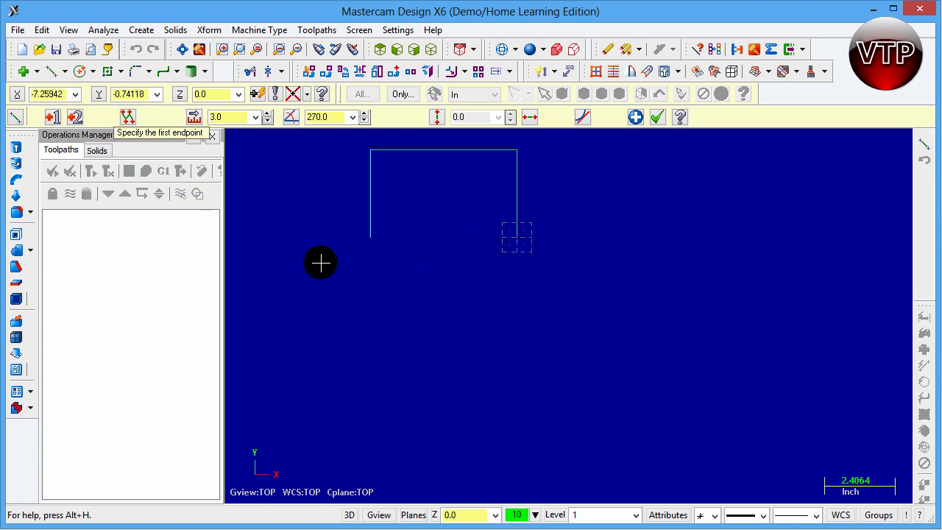
# - Close the rectangle with a line from the lower end of the 270-degree line to the origin, and fit the geometry in view
pyautogui.click(370, 237)
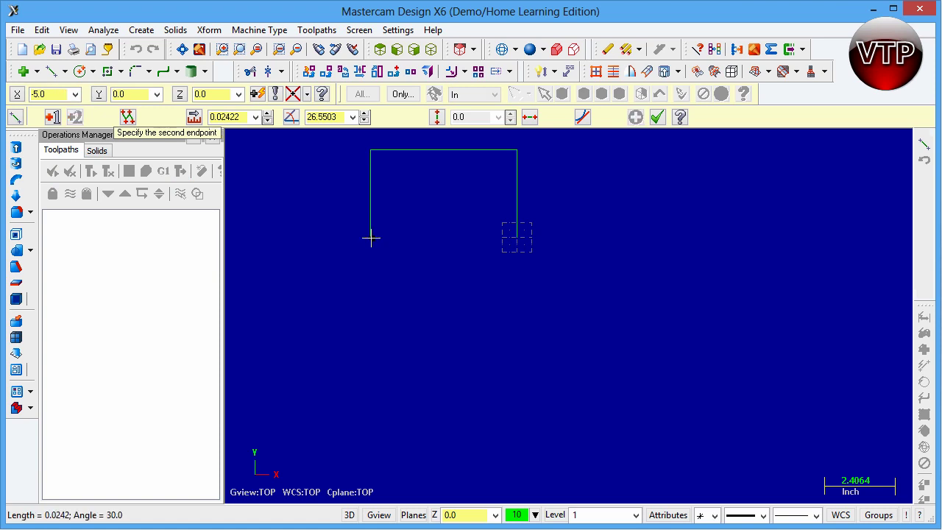
pyautogui.click(516, 237)
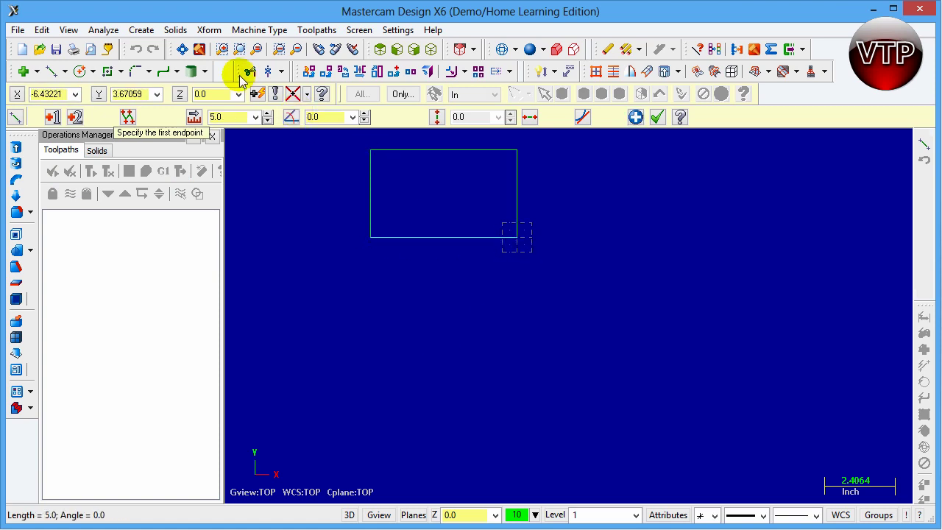
pyautogui.click(181, 50)
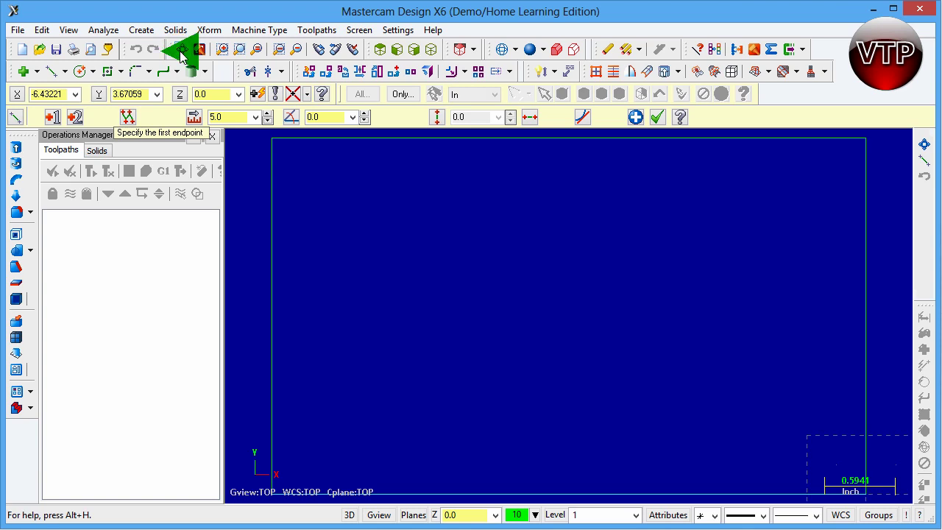
pyautogui.scroll(-2, 594, 269)
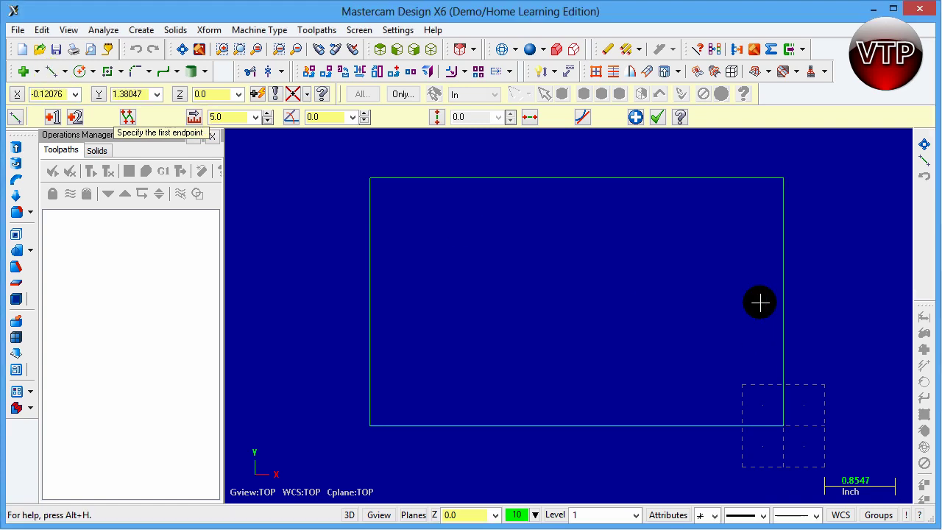
# - Draw a line about 1.59 inches long at 120 degrees from X -0.25, Y 1 inside the rectangle, and undo it
pyautogui.click(51, 93)
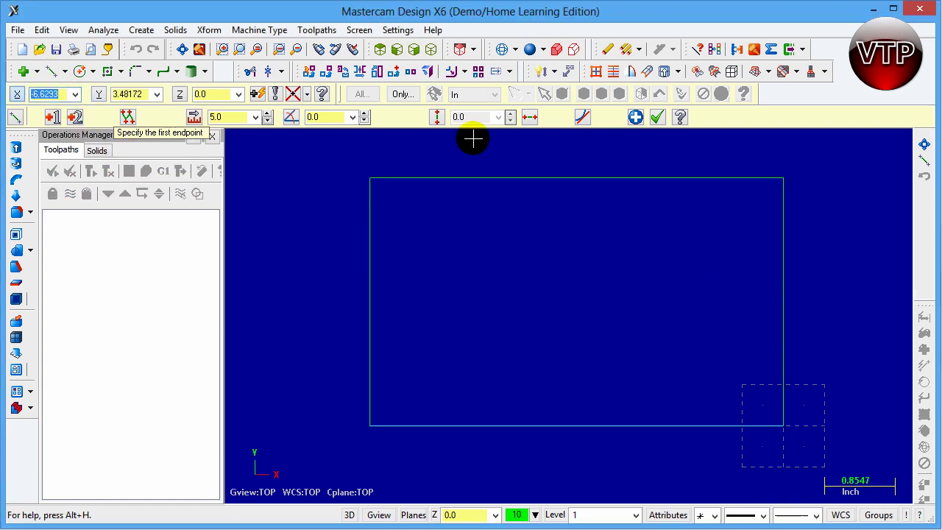
pyautogui.write('-0.25')
pyautogui.press('Tab')
pyautogui.press('Tab')
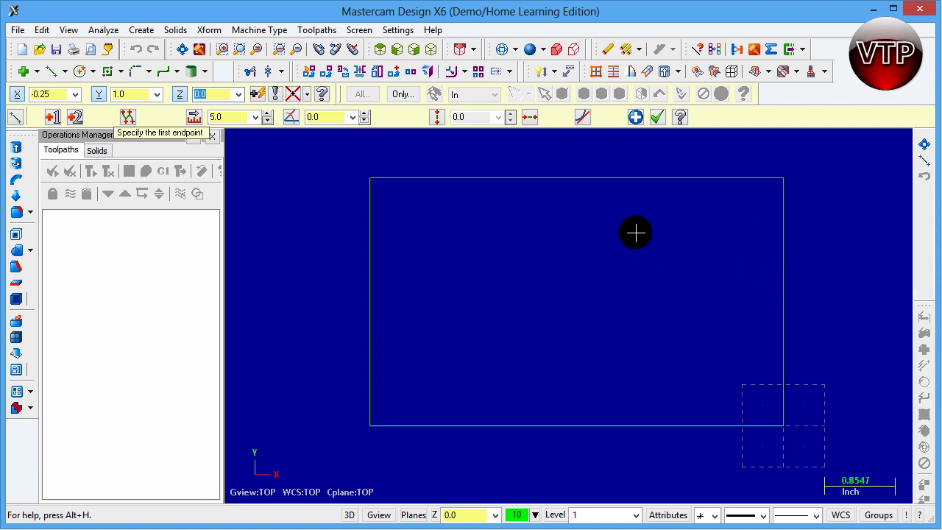
pyautogui.click(697, 231)
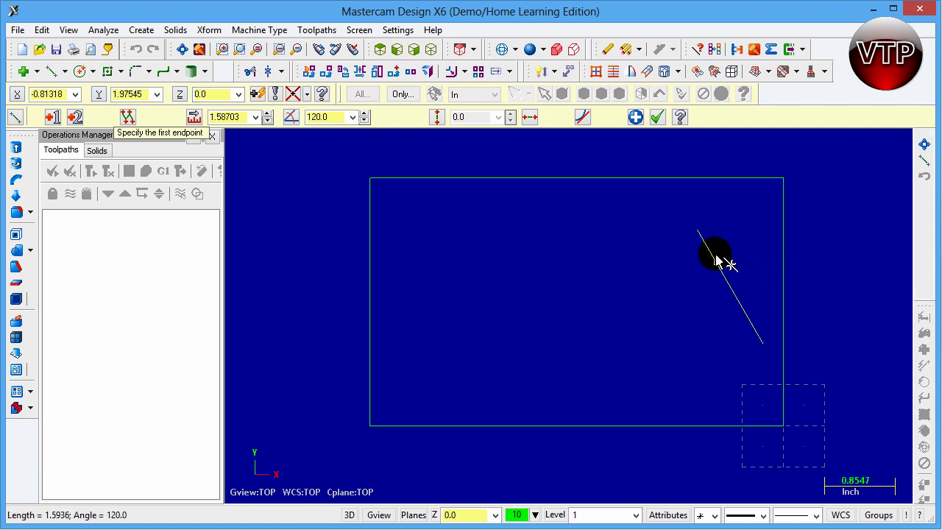
pyautogui.click(762, 343)
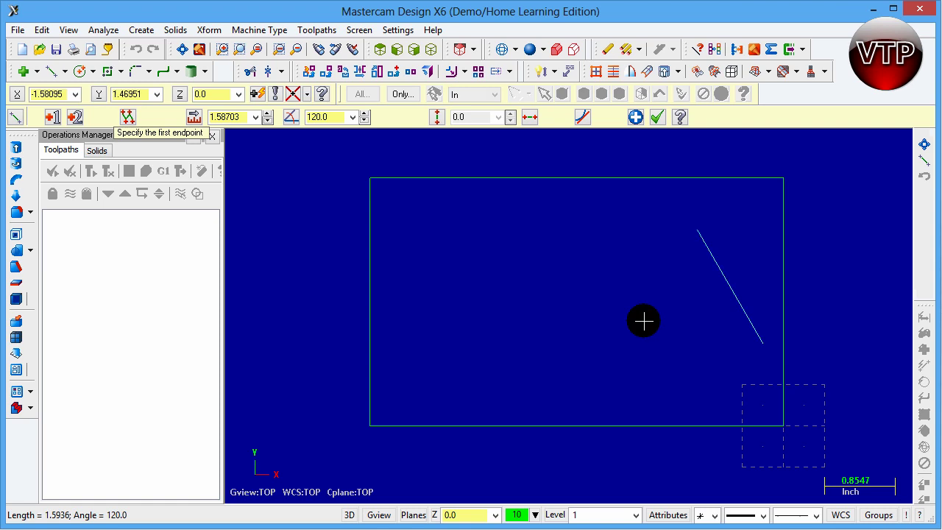
pyautogui.press('Escape')
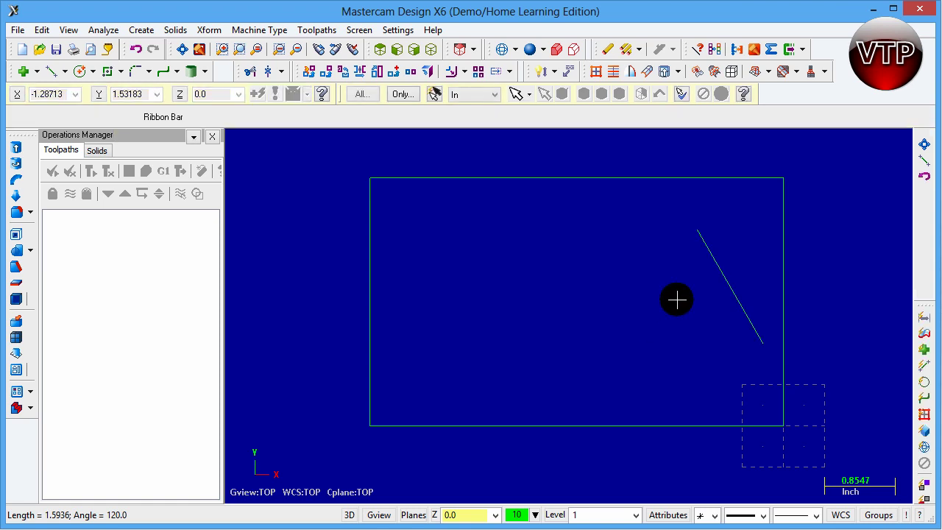
pyautogui.hotkey('ctrl', 'z')
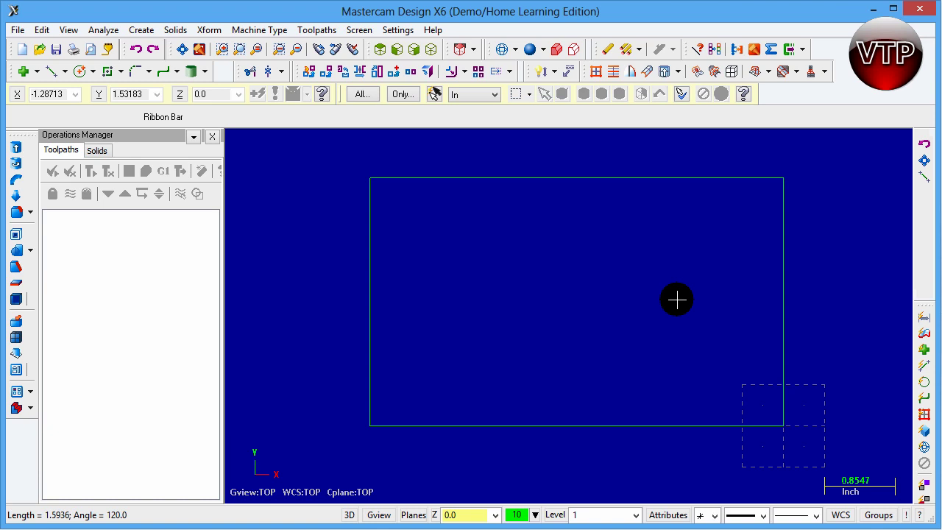
# - Draw a vertical line from X -0.25, Y 1 with a length of 1.75 inches at an angle of 90 degrees
pyautogui.click(52, 71)
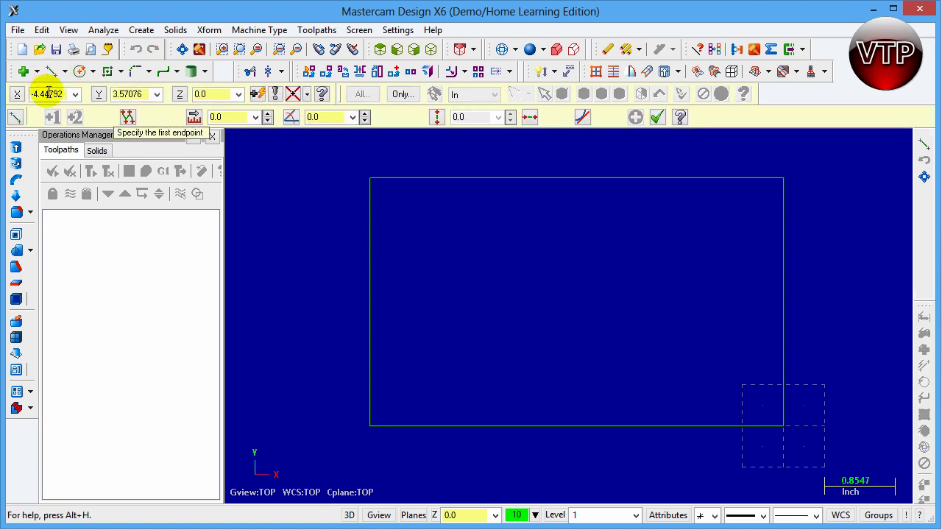
pyautogui.write('x-.25')
pyautogui.press('Tab')
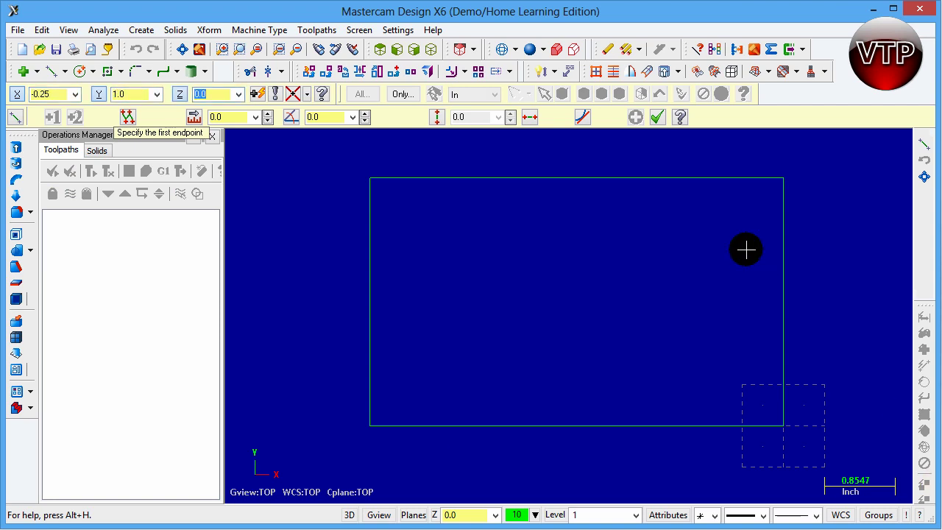
pyautogui.scroll(-2, 626, 271)
pyautogui.scroll(2, 687, 292)
pyautogui.scroll(-1, 687, 289)
pyautogui.press('Return')
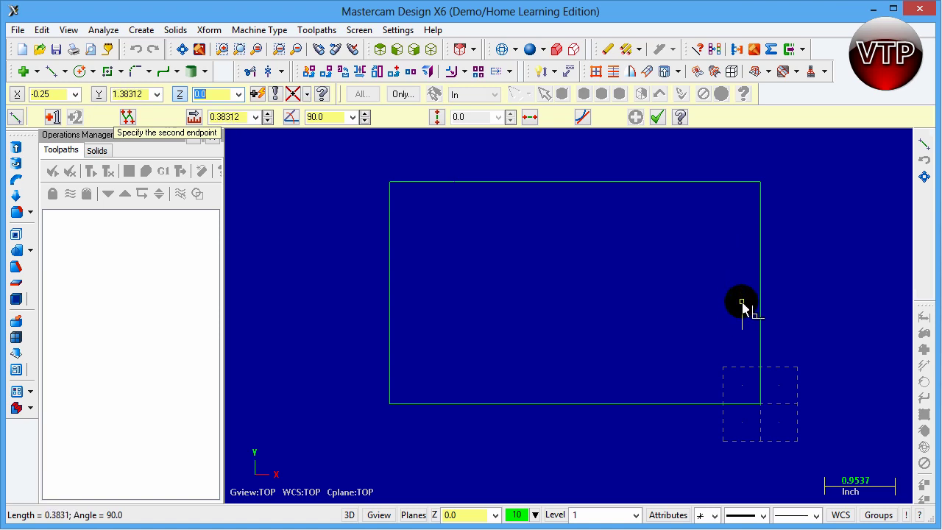
pyautogui.click(742, 256)
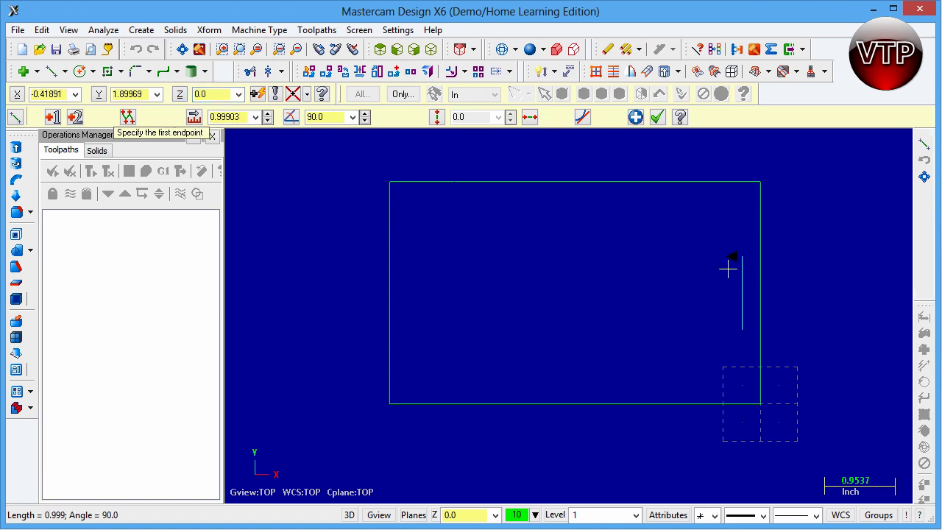
pyautogui.click(194, 117)
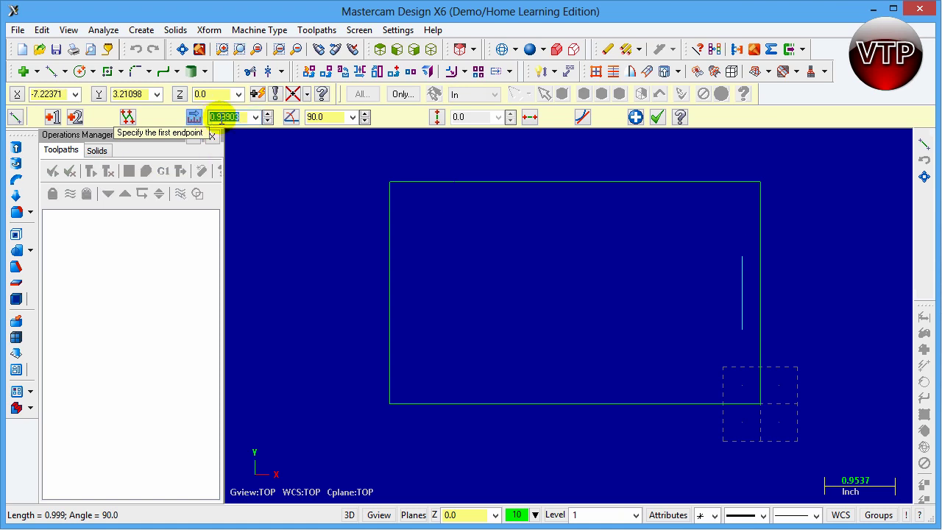
pyautogui.write('1.75')
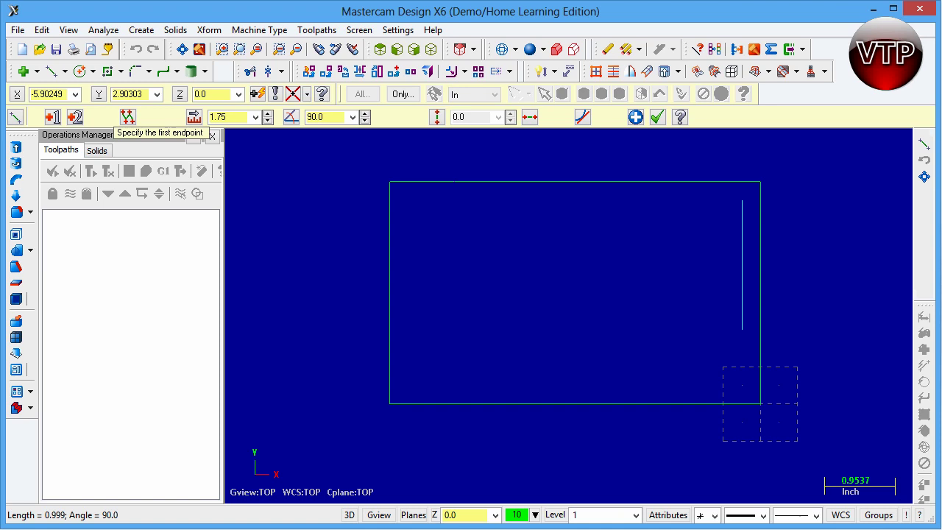
# - Draw a horizontal line from the upper end of the 1.75-inch line with a length of 4.5 inches at 180 degrees
pyautogui.click(742, 201)
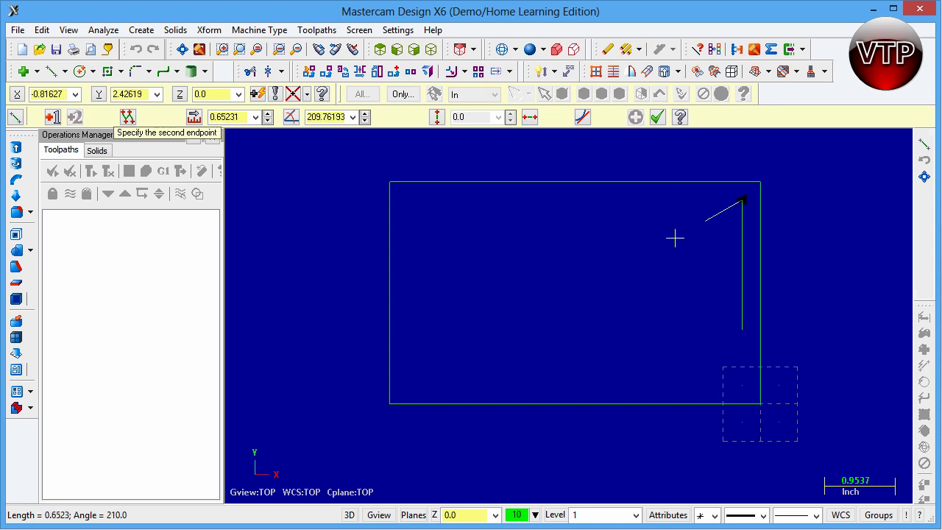
pyautogui.click(484, 200)
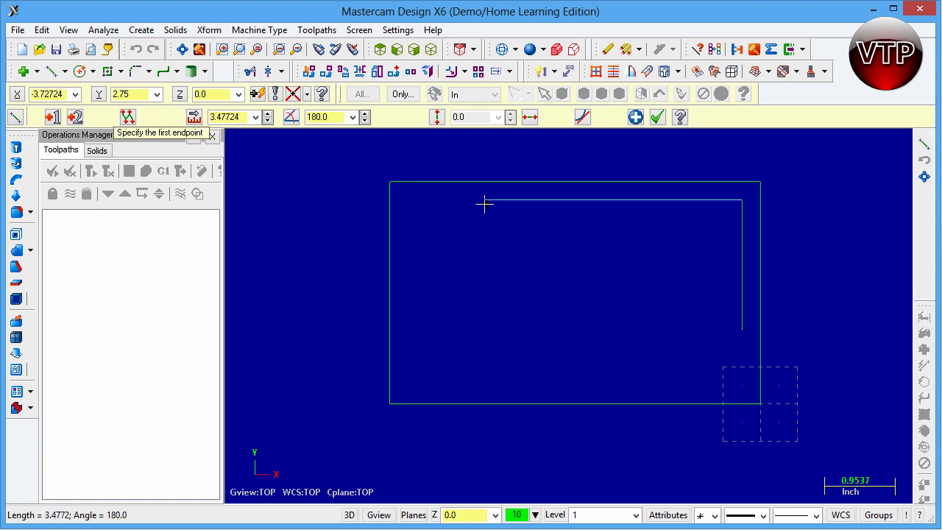
pyautogui.click(236, 117)
pyautogui.write('4.5')
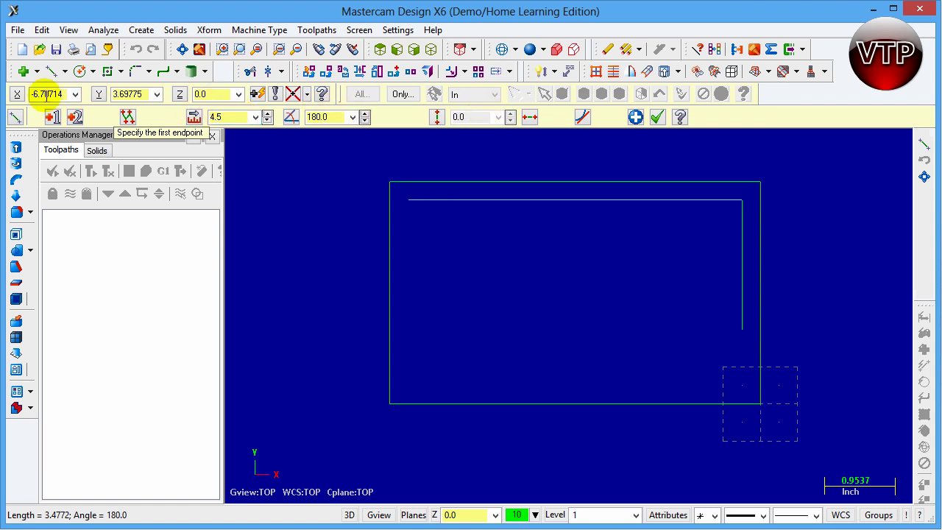
# - Draw a vertical line from the far end of the 4.5-inch line with a length of 1.75 inches at 270 degrees
pyautogui.click(409, 199)
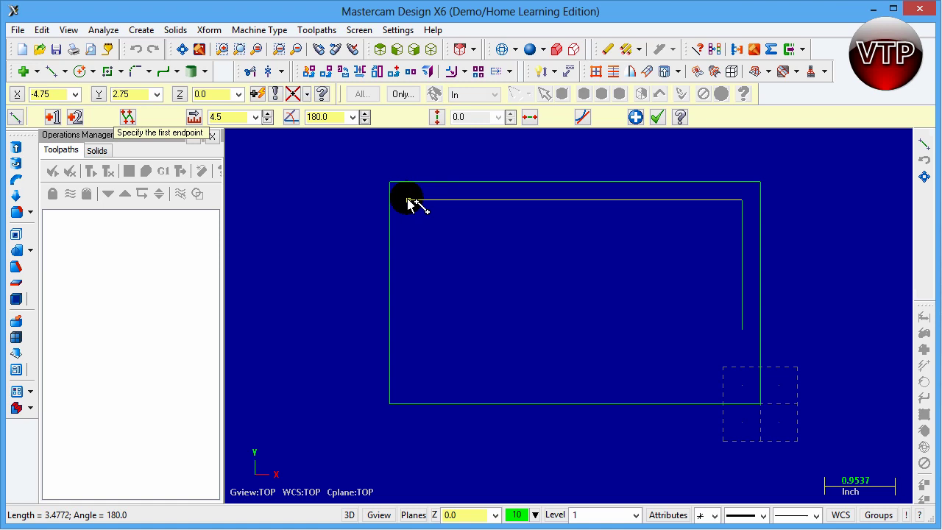
pyautogui.click(410, 285)
pyautogui.click(248, 119)
pyautogui.write('1.75')
pyautogui.press('Return')
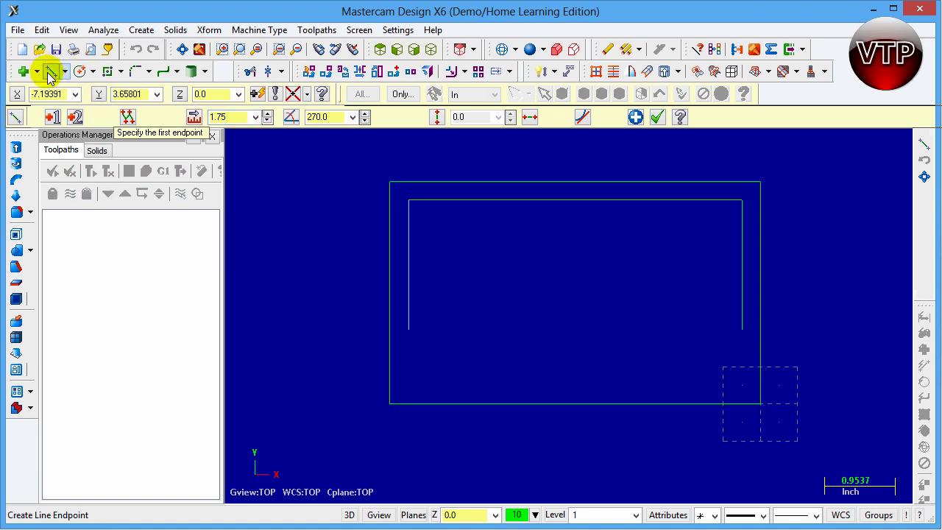
# - Close the inner rectangle with a line joining the lower ends of its two vertical lines, and switch from the exercise drawing back to Mastercam
pyautogui.click(408, 329)
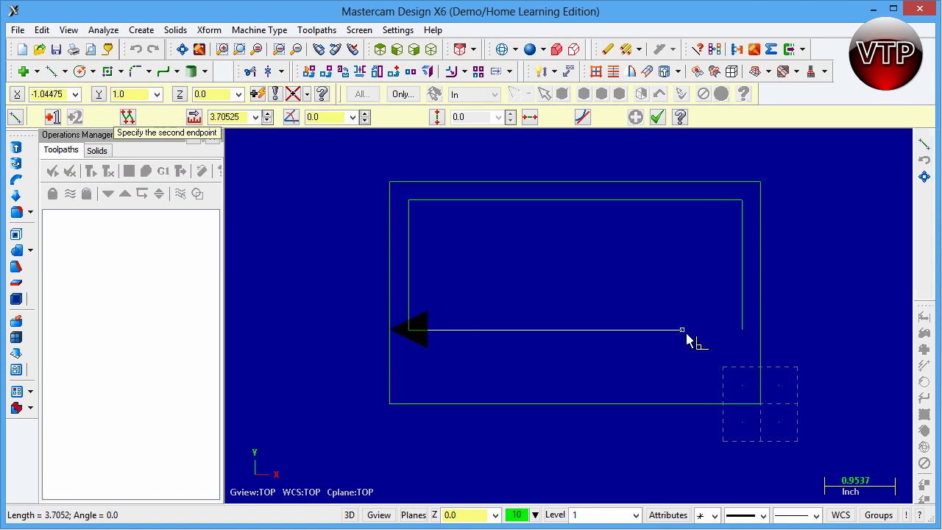
pyautogui.click(742, 330)
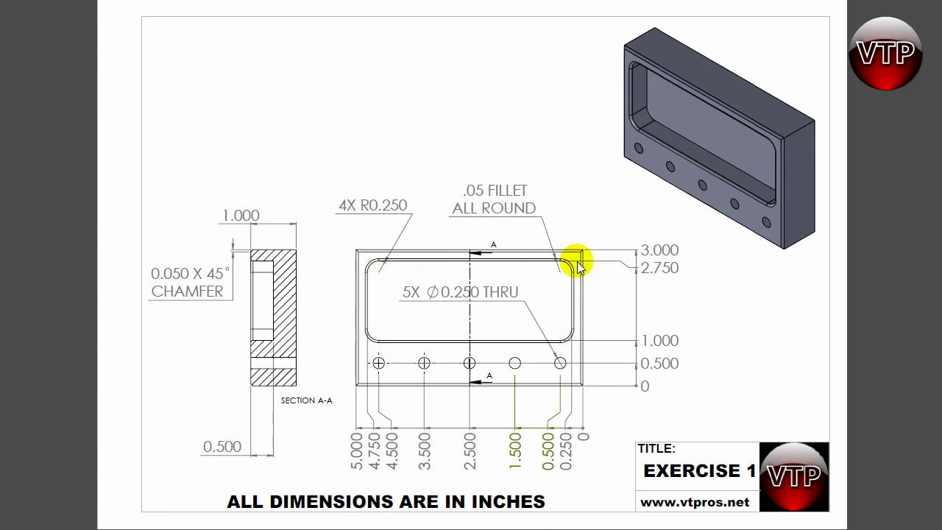
pyautogui.hotkey('alt', 'Tab')
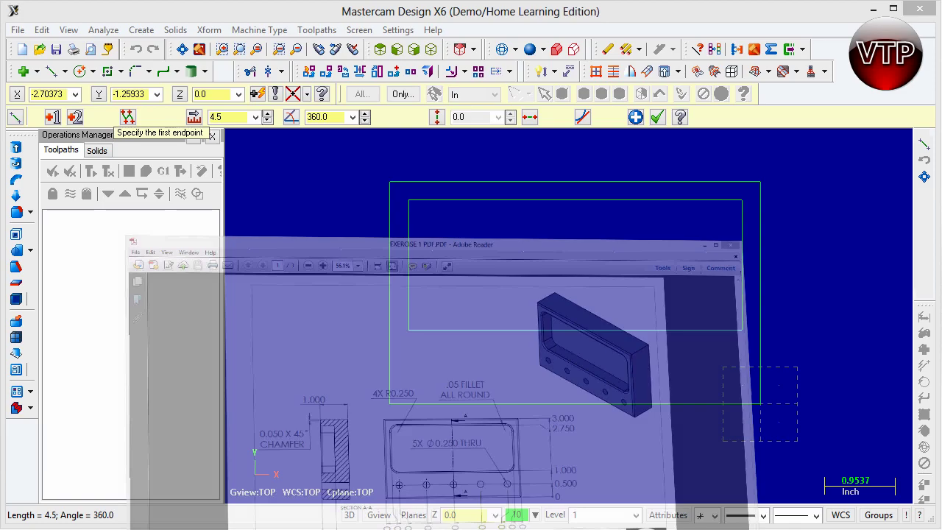